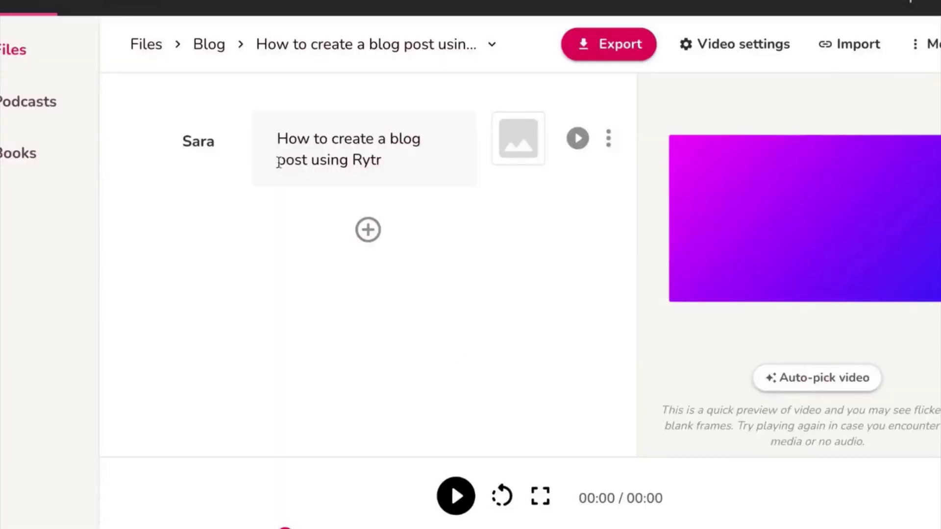
Browse Fliki's narration voice choices with English kept as the language, and play an avatar preview
left_click(206, 143)
left_click(205, 139)
scroll(294, 166, "down", 15)
left_click(324, 169)
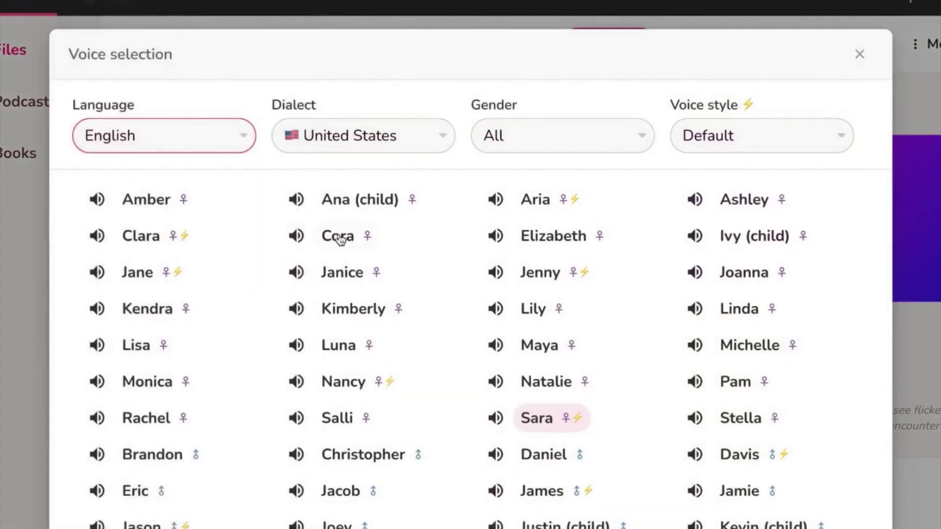
scroll(337, 241, "down", 5)
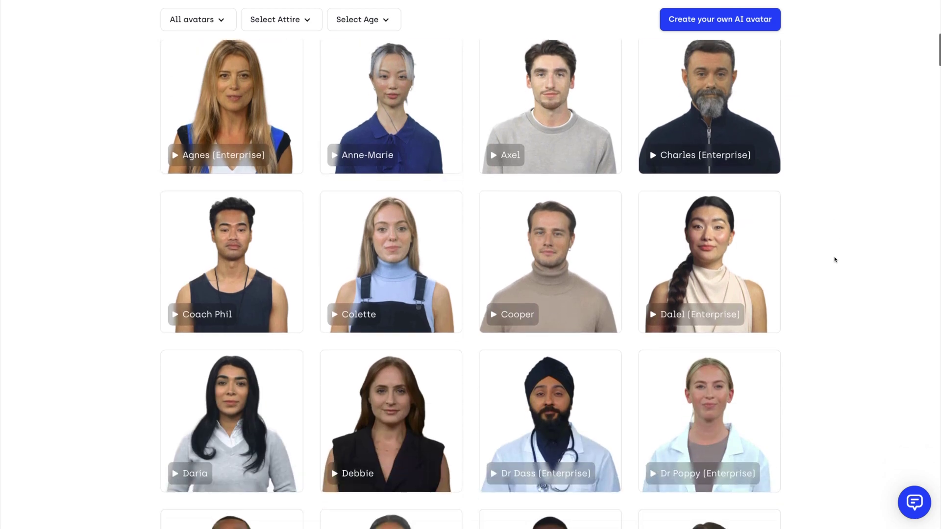
scroll(809, 253, "down", 1)
left_click(737, 238)
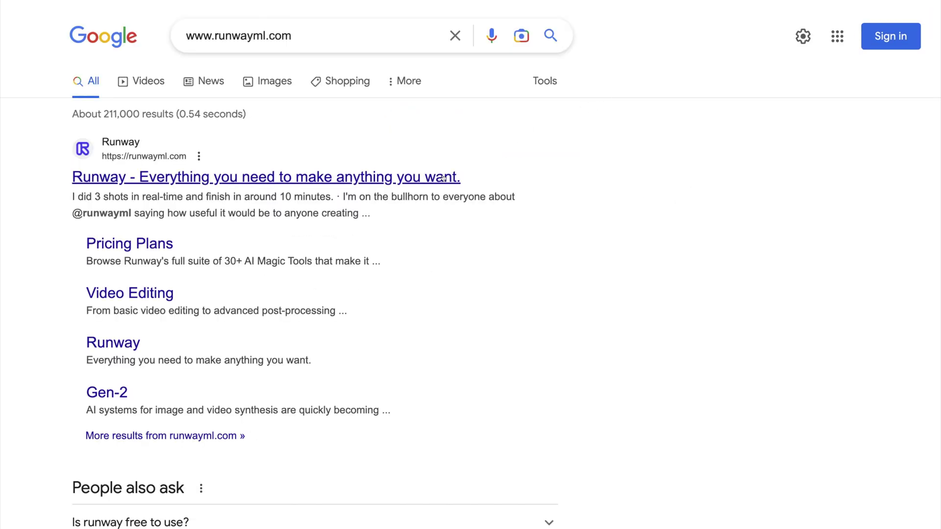
Open the 'Runway - Everything you need to make anything you want.' search result
left_click(443, 178)
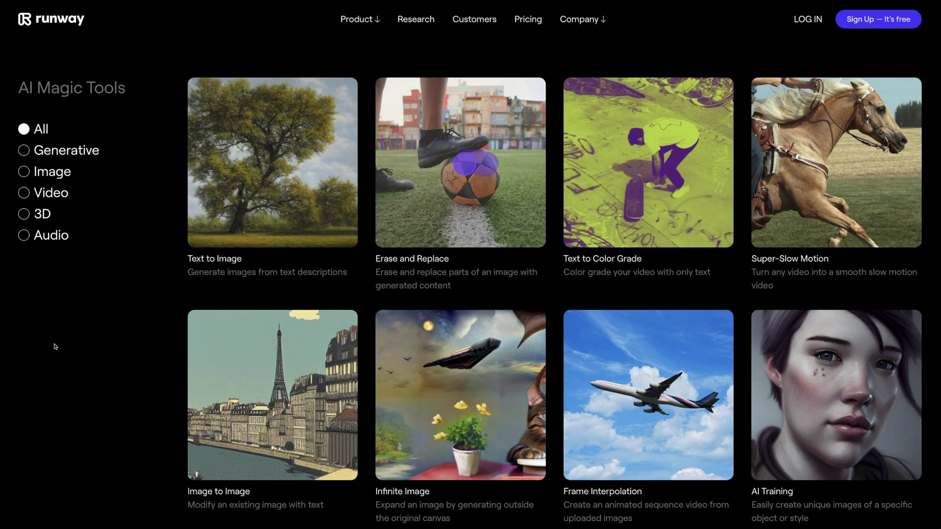
Scroll through Runway's AI Magic Tools catalogue and Gen-2 research content
scroll(54, 346, "down", 5)
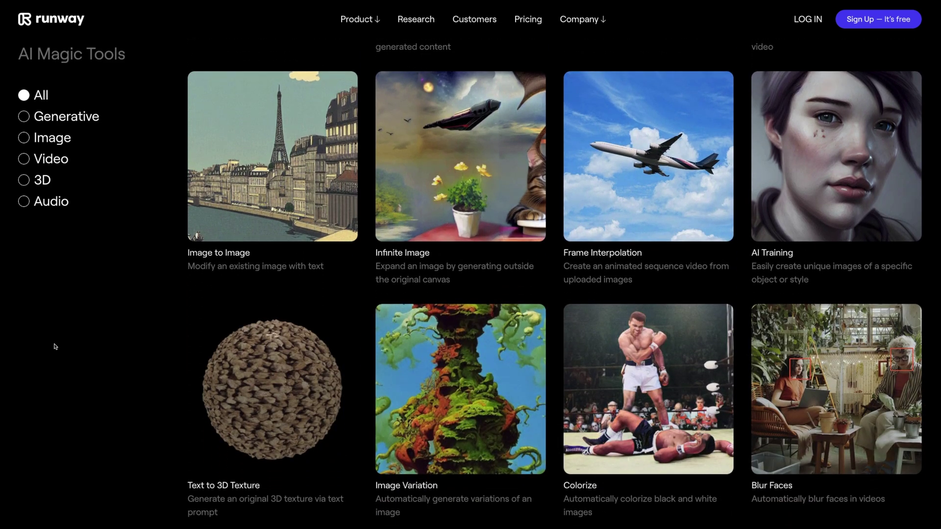
scroll(55, 346, "down", 12)
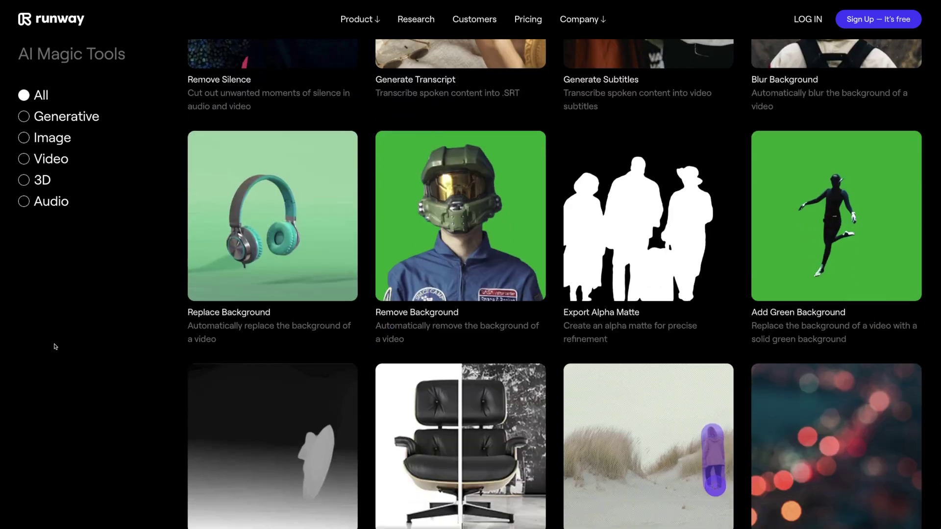
scroll(54, 346, "down", 3)
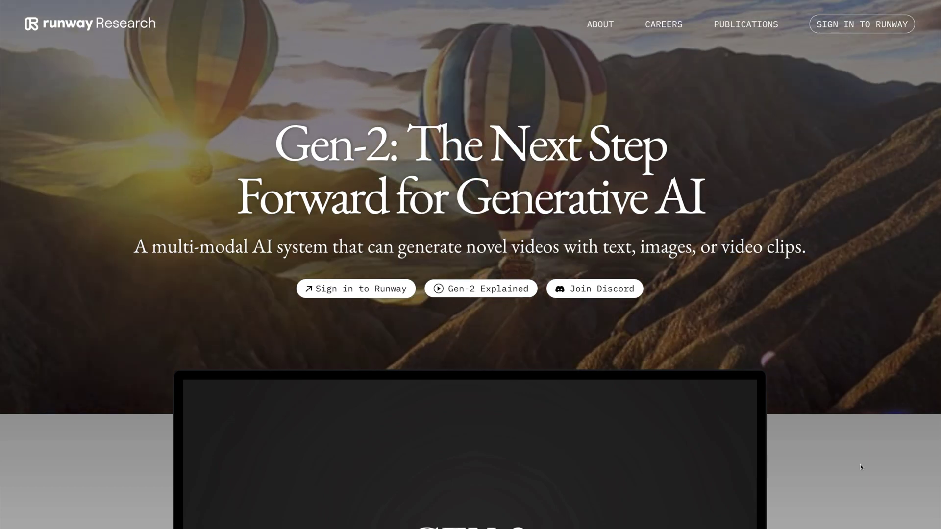
scroll(861, 466, "down", 6)
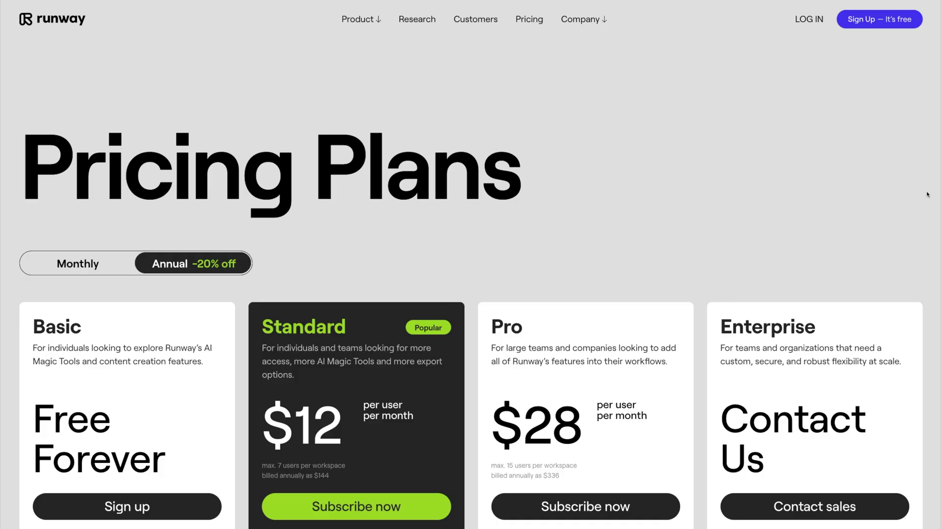
Mask the man in Remove Background and preview it, then generate sunset images with Text to Image
scroll(927, 194, "down", 4)
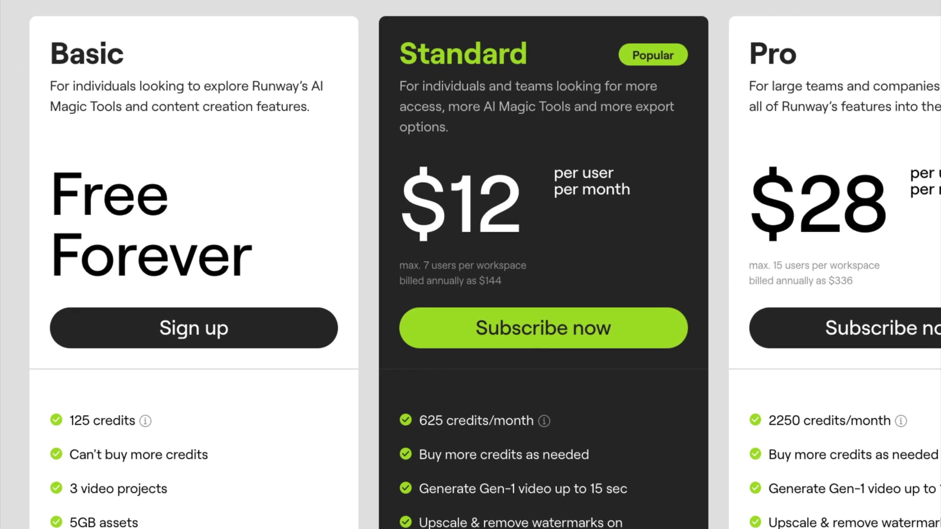
scroll(471, 265, "down", 3)
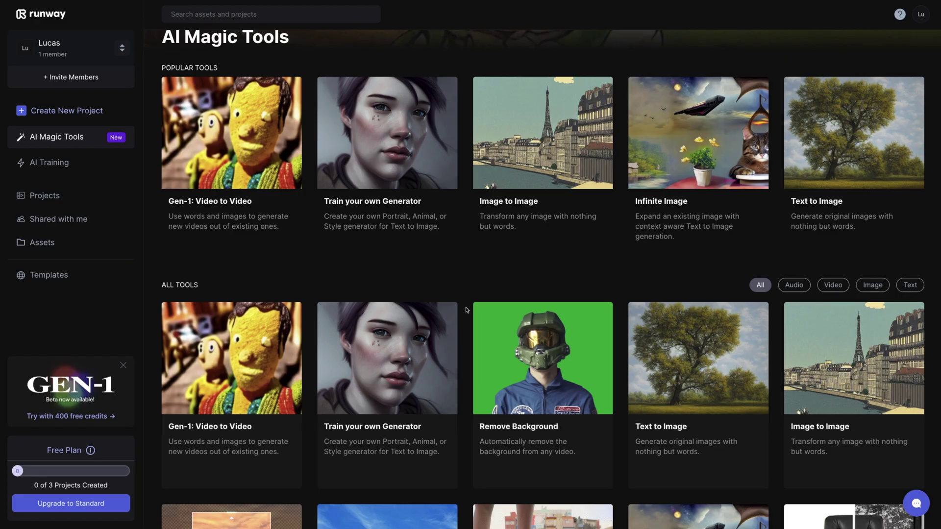
scroll(466, 309, "down", 5)
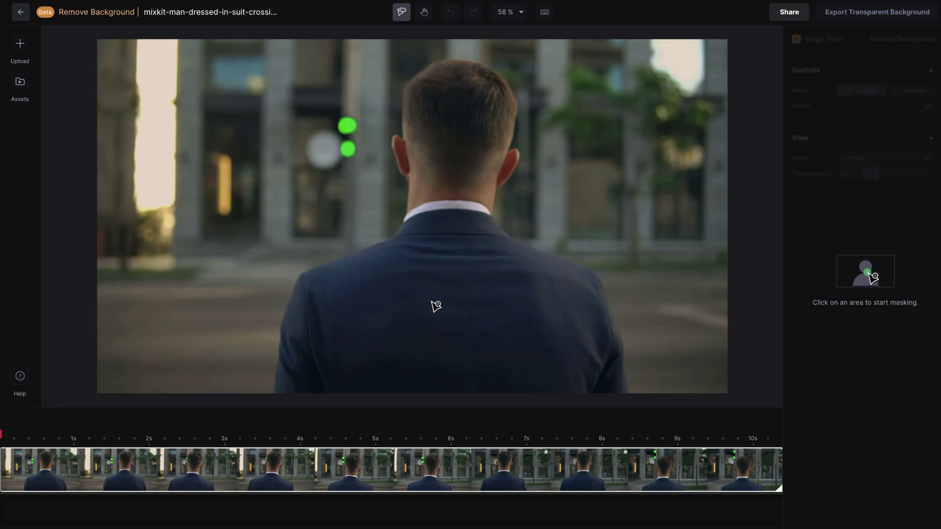
left_click(432, 301)
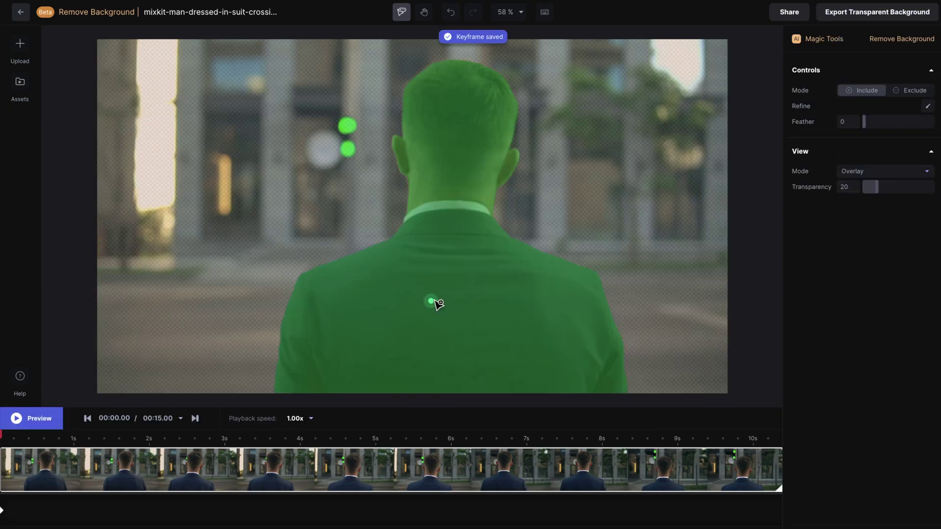
left_click(29, 419)
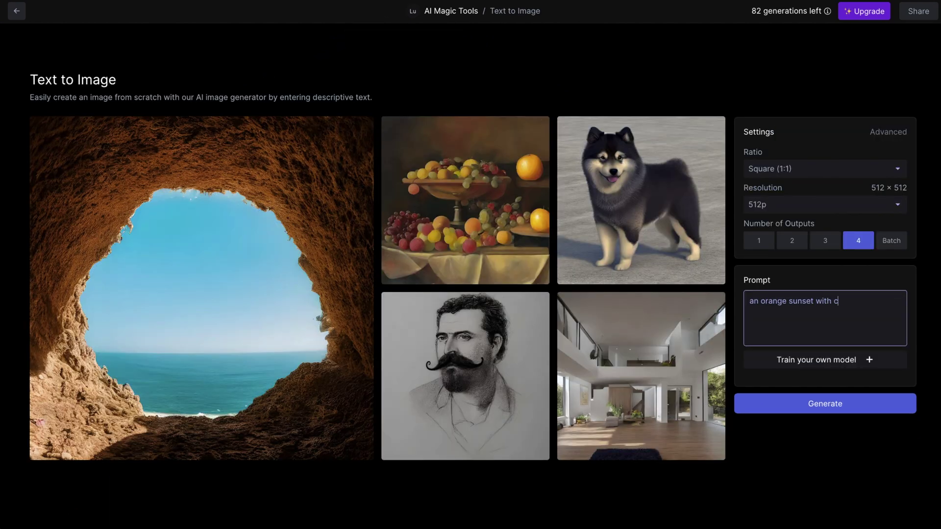
left_click(794, 399)
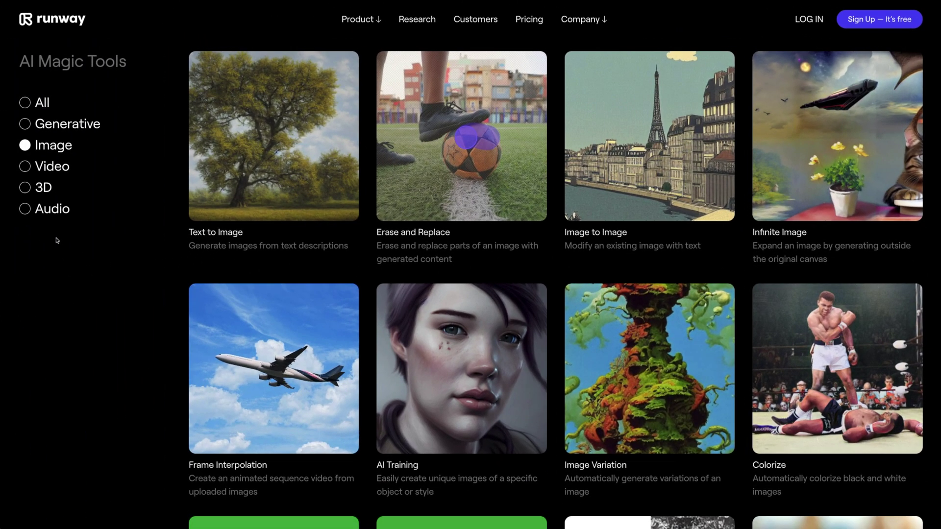
Filter the AI Magic Tools catalogue to Audio tools, then to 3D tools
left_click(50, 214)
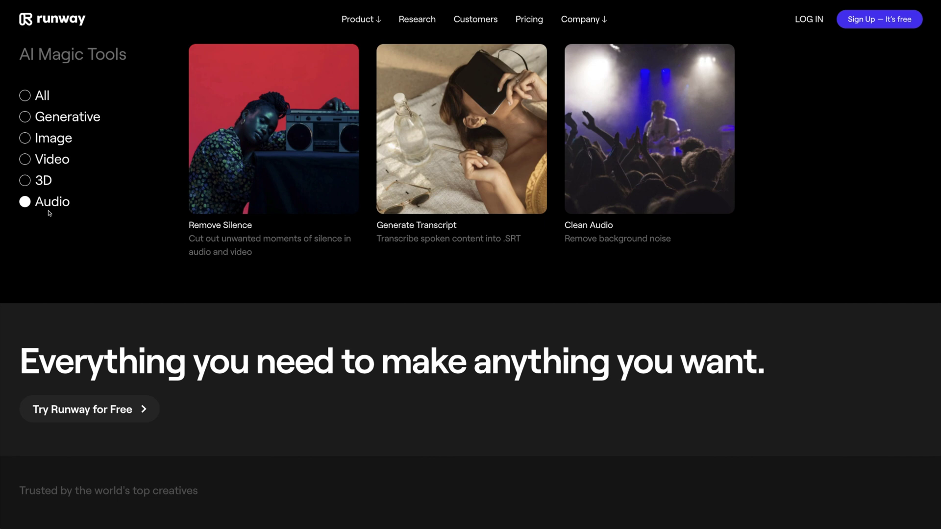
left_click(43, 183)
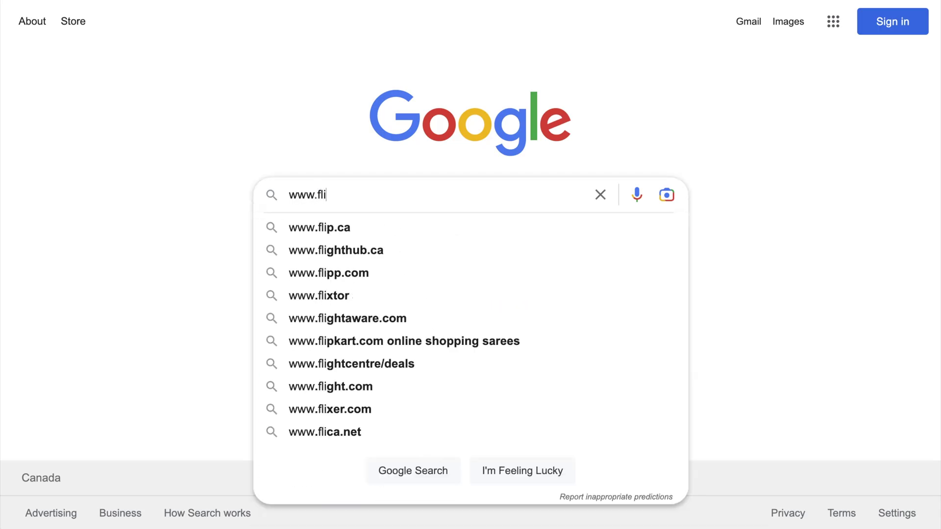
type("ki.ai")
key("Return")
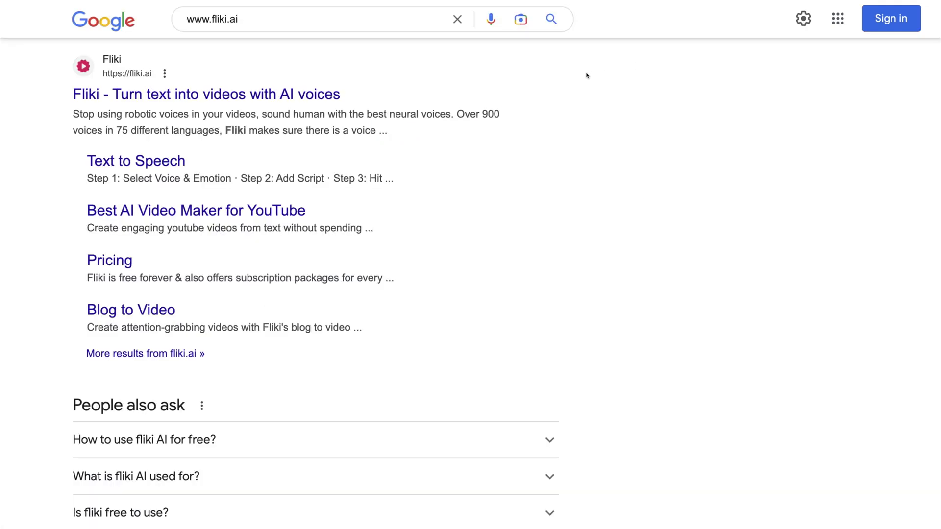
left_click(327, 97)
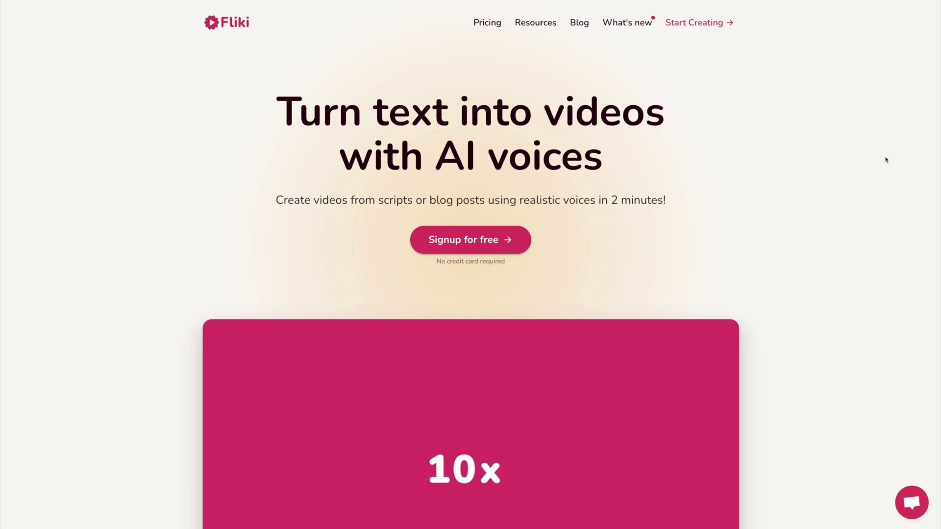
scroll(886, 159, "down", 4)
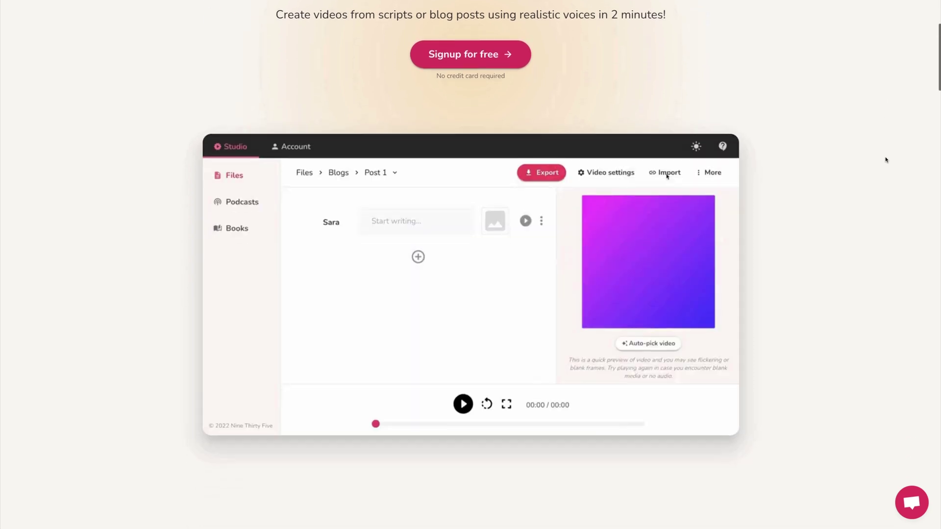
scroll(886, 160, "down", 1)
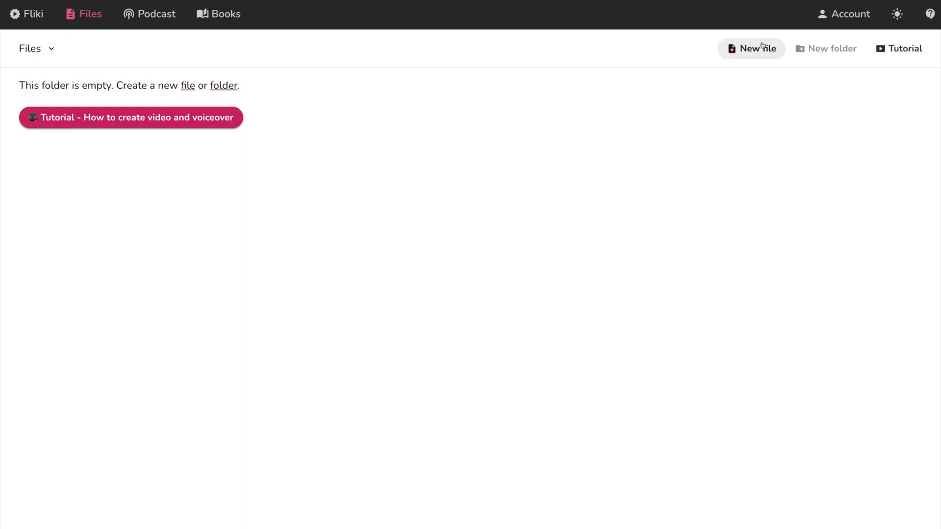
Create a new Fliki video file named Voiceover
left_click(762, 45)
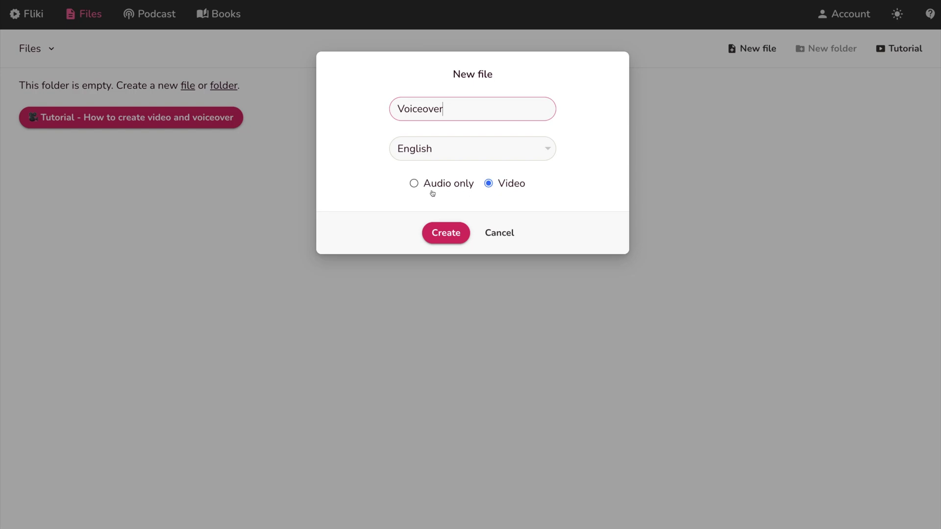
left_click(445, 235)
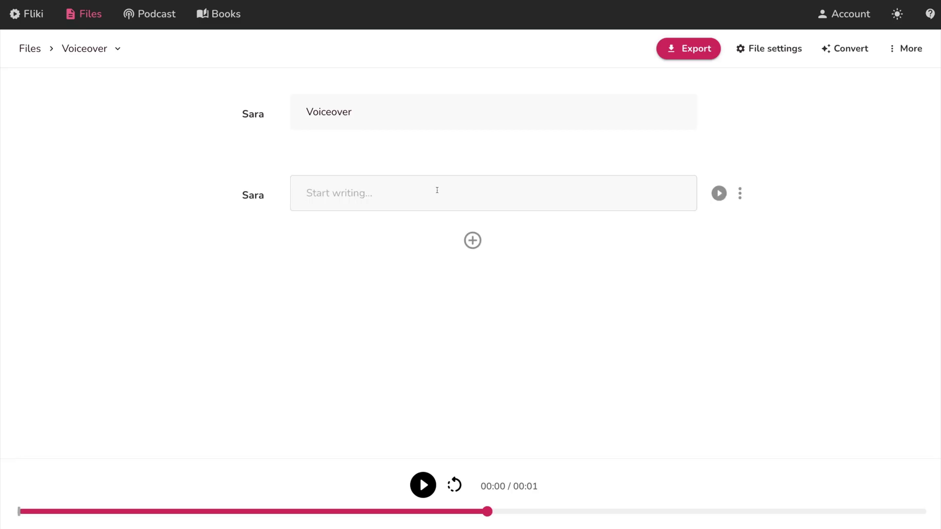
type("ds")
Set the narration voice to James with the Friendly style
left_click(253, 195)
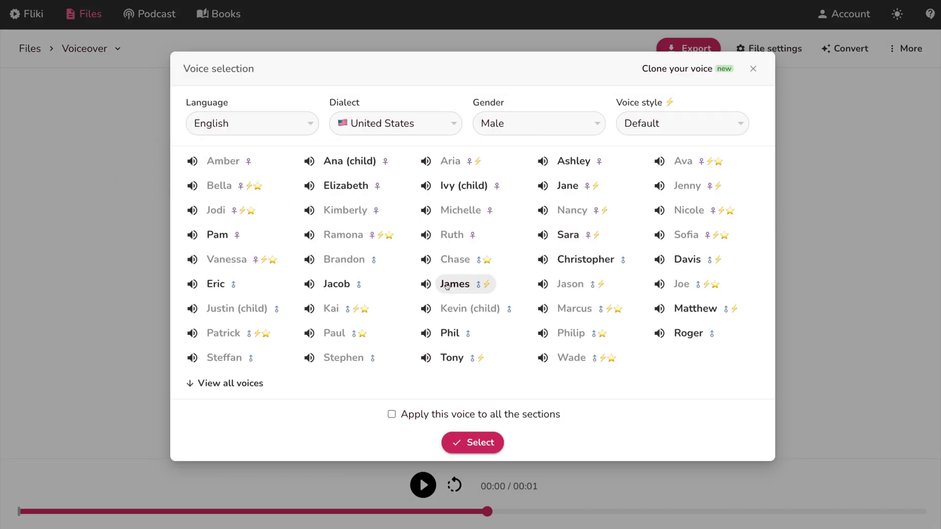
left_click(472, 293)
left_click(711, 127)
left_click(682, 196)
left_click(472, 444)
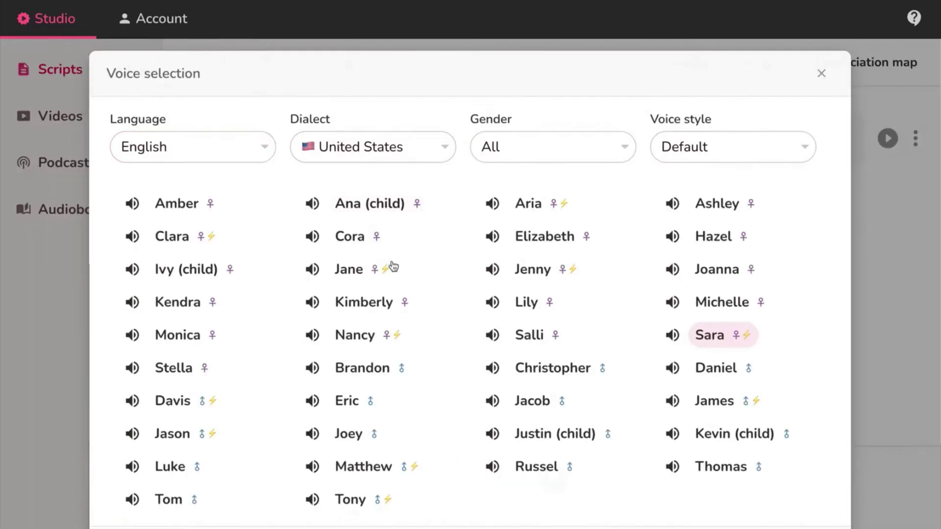
Browse the voice language, dialect and voice style lists
left_click(196, 145)
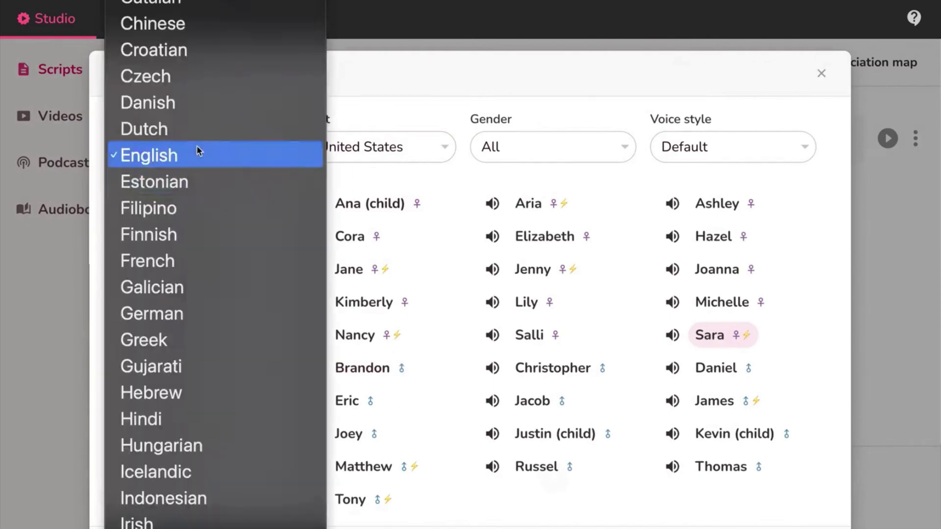
scroll(205, 204, "down", 6)
scroll(205, 204, "down", 3)
left_click(351, 147)
scroll(351, 147, "up", 5)
left_click(739, 142)
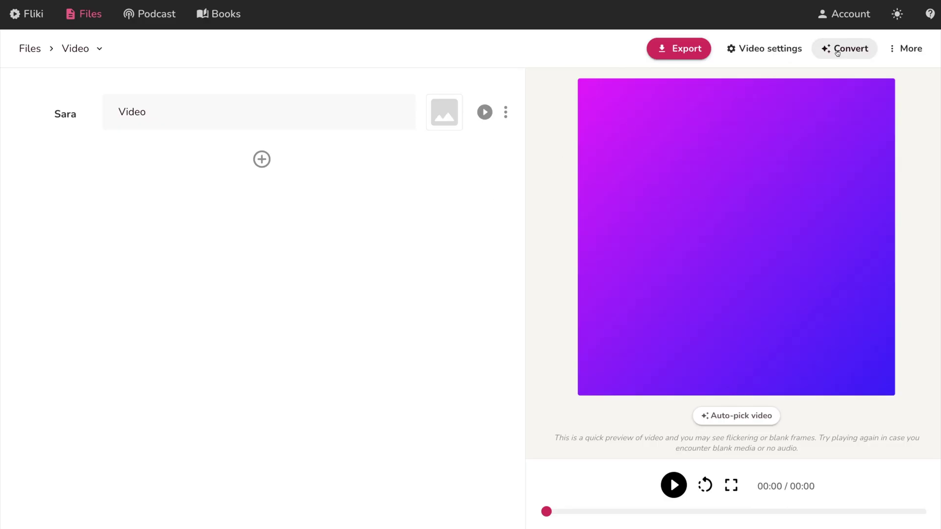
Check the Convert options and browse the stock media library for the scene's image
left_click(838, 51)
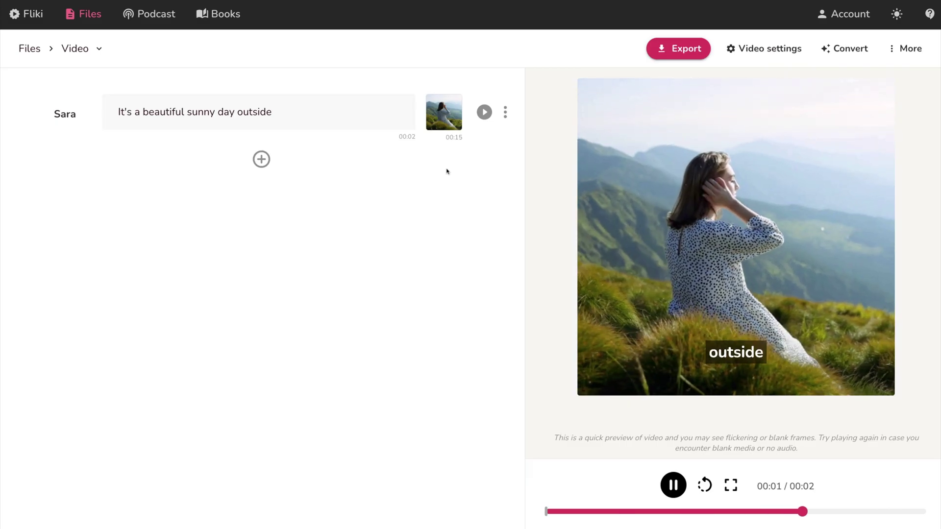
left_click(446, 118)
scroll(457, 237, "down", 15)
left_click(686, 67)
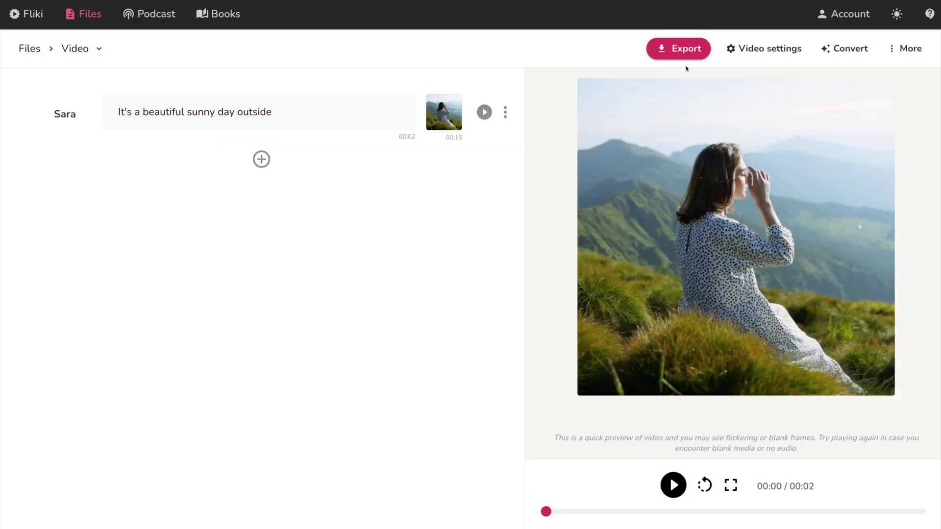
Review the video settings and browse stock tracks for the background music
left_click(748, 51)
scroll(550, 254, "down", 1)
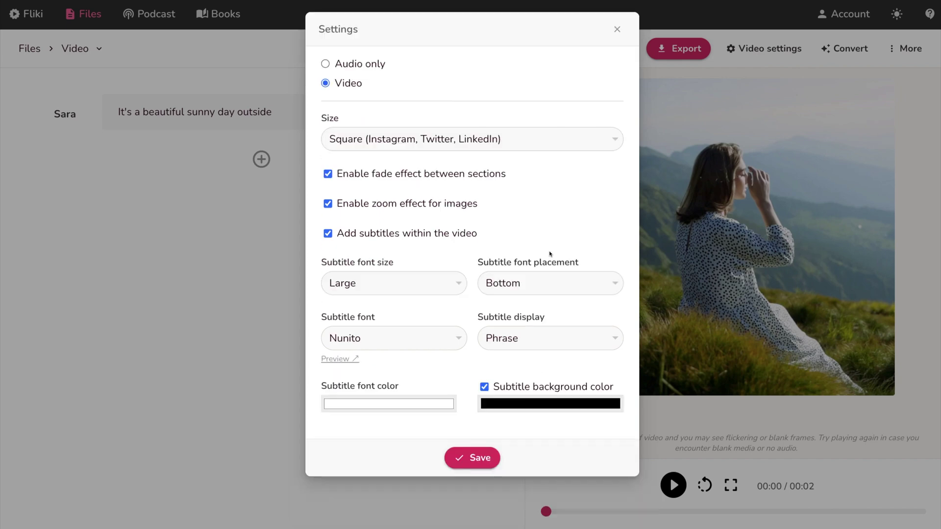
left_click(616, 30)
left_click(905, 48)
left_click(885, 77)
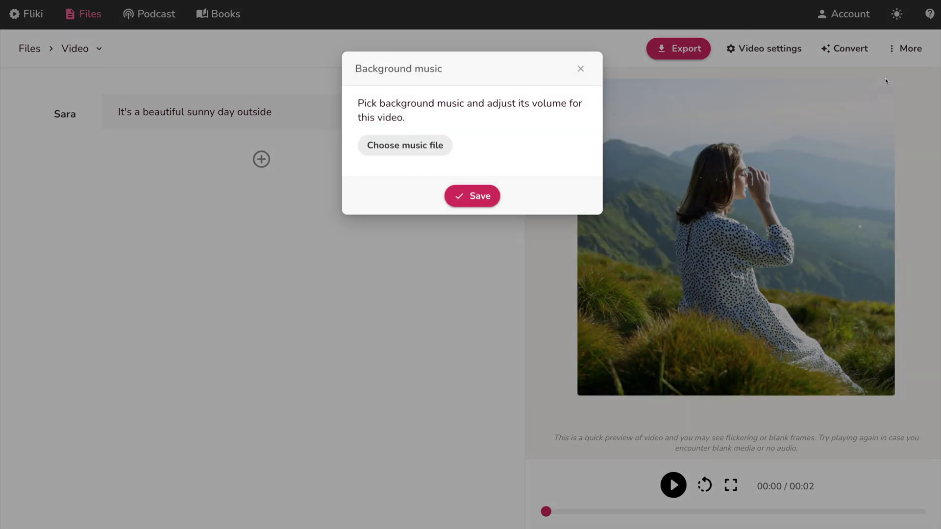
left_click(435, 151)
scroll(434, 148, "down", 10)
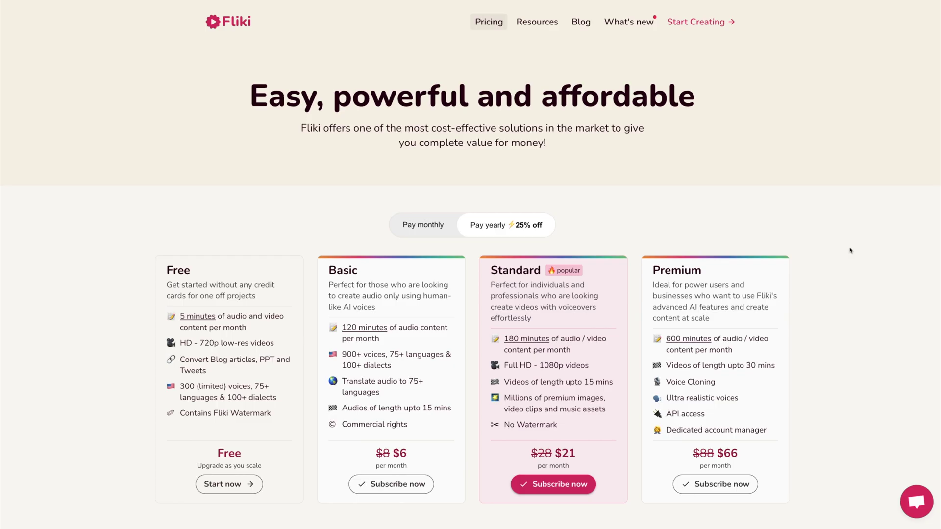
scroll(850, 251, "down", 3)
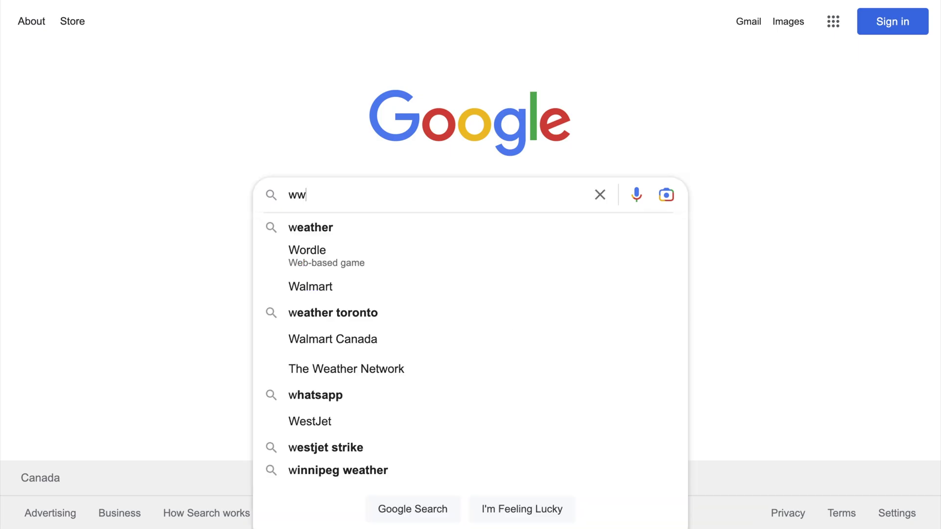
type("w.synthesia.io")
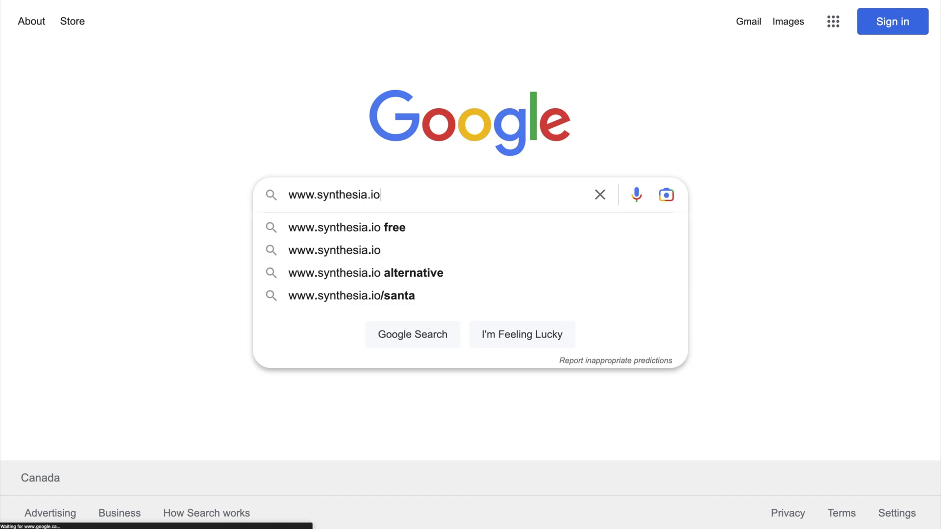
left_click(349, 97)
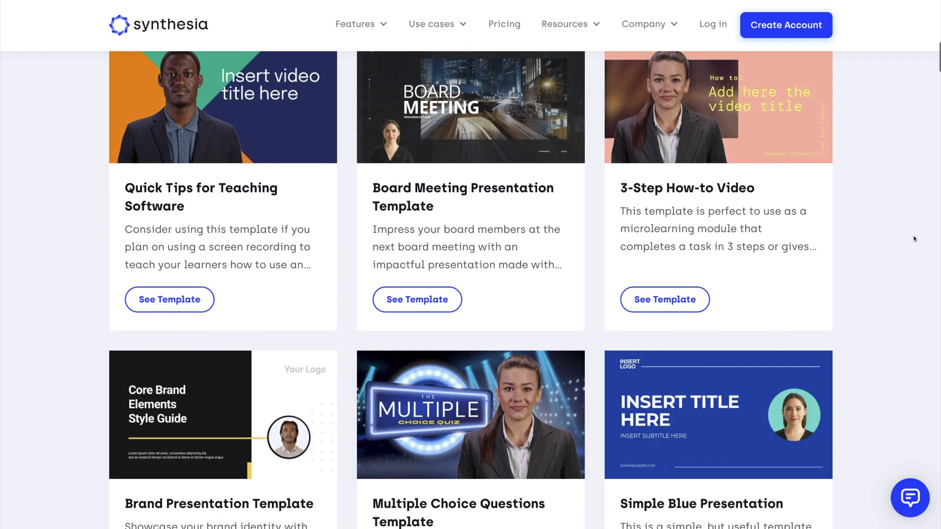
Scroll through Synthesia's video templates and then its stock AI avatars grid
scroll(914, 239, "down", 2)
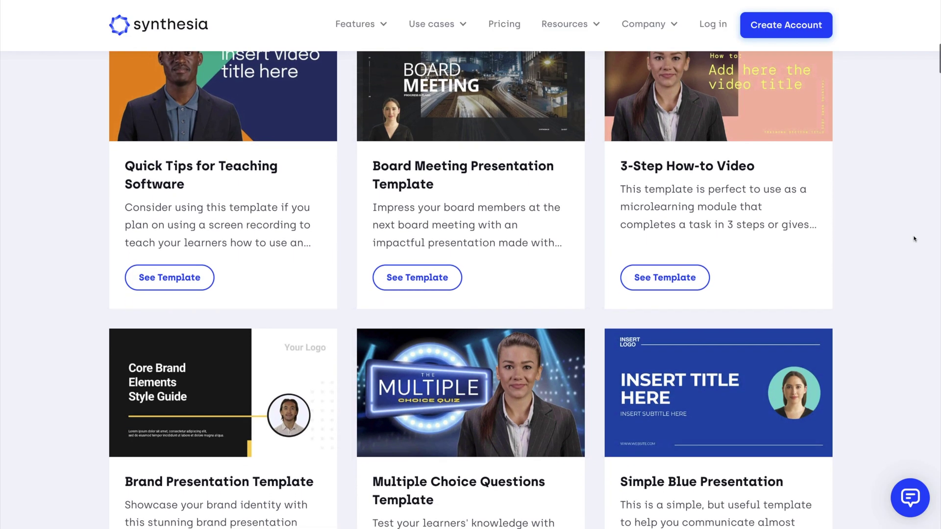
scroll(914, 239, "down", 1)
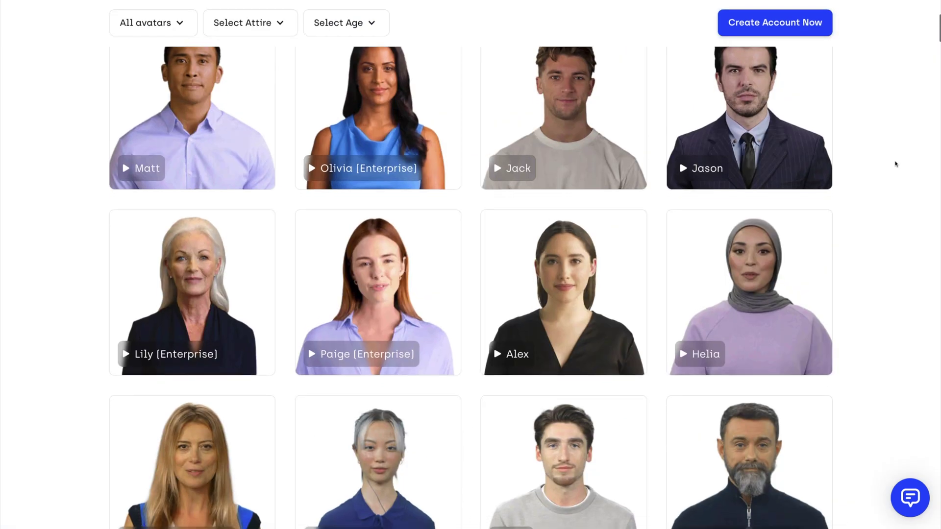
scroll(896, 163, "down", 2)
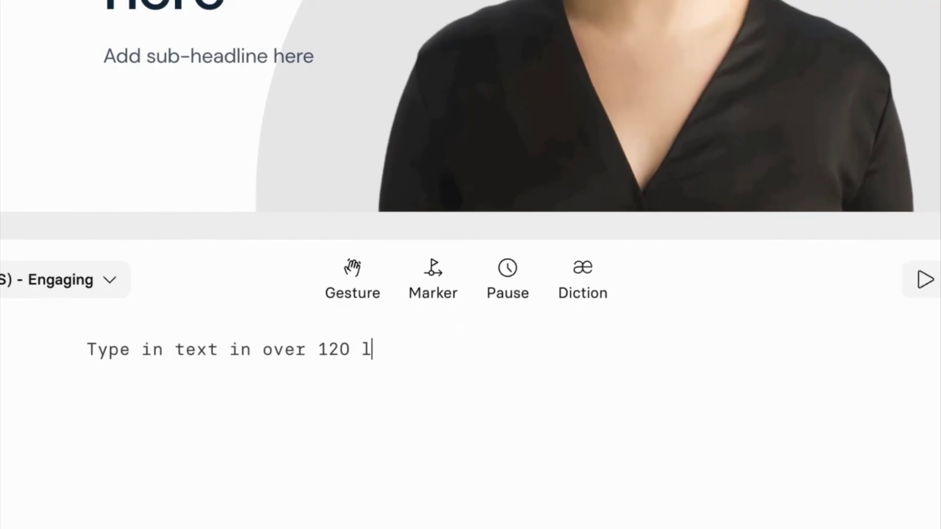
Pick the GB Narration voice for the scene's narration
type("anguages.")
left_click(24, 277)
left_click(832, 1)
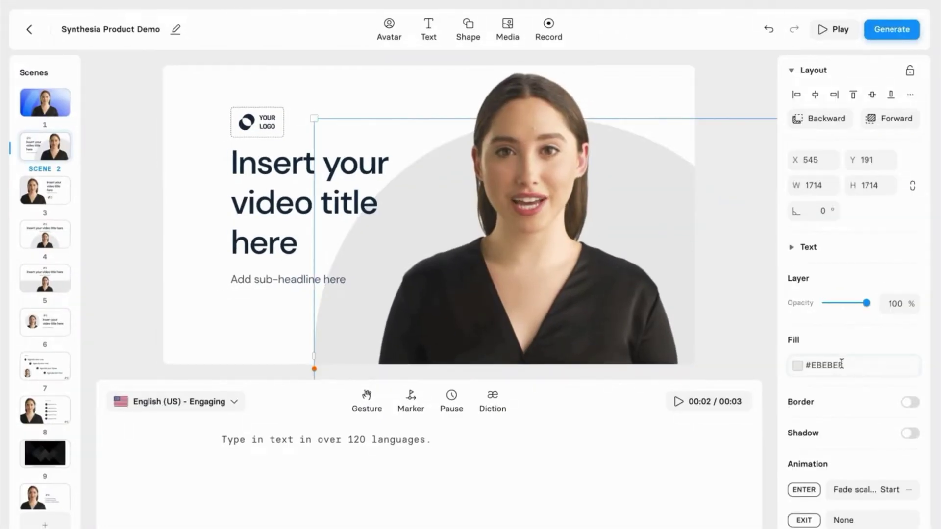
Set the backdrop fill to lavender #DBE2FF and apply it to all scenes
left_click(842, 365)
type("#DBE2FF")
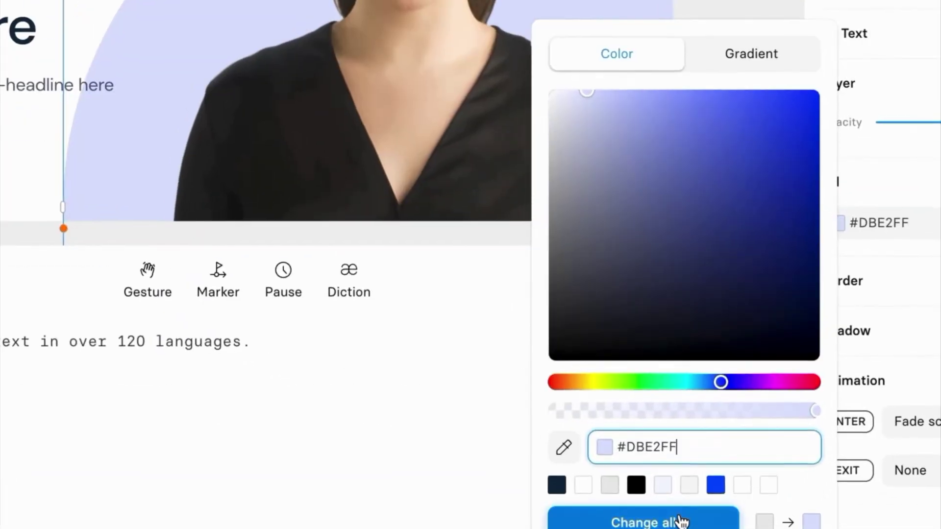
left_click(699, 528)
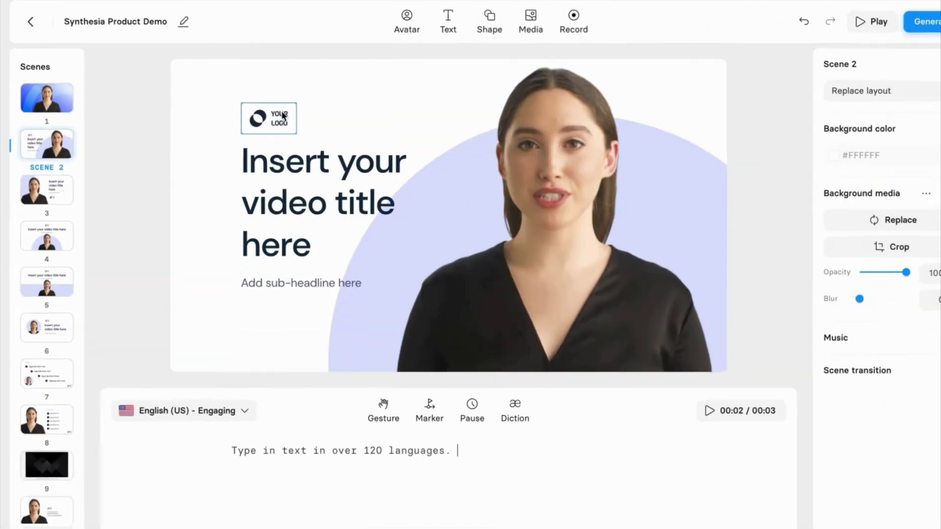
Replace the logo placeholder with the ACME box logo
left_click(260, 115)
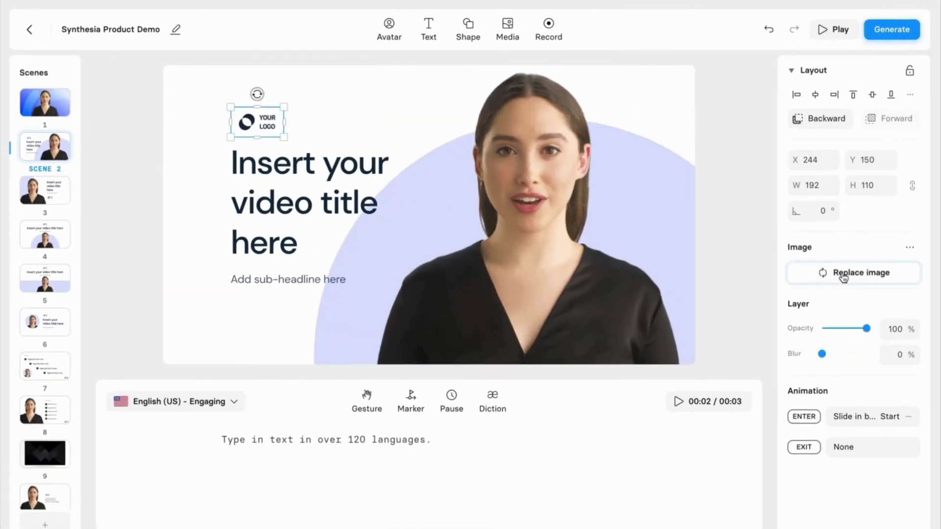
left_click(840, 273)
left_click(748, 216)
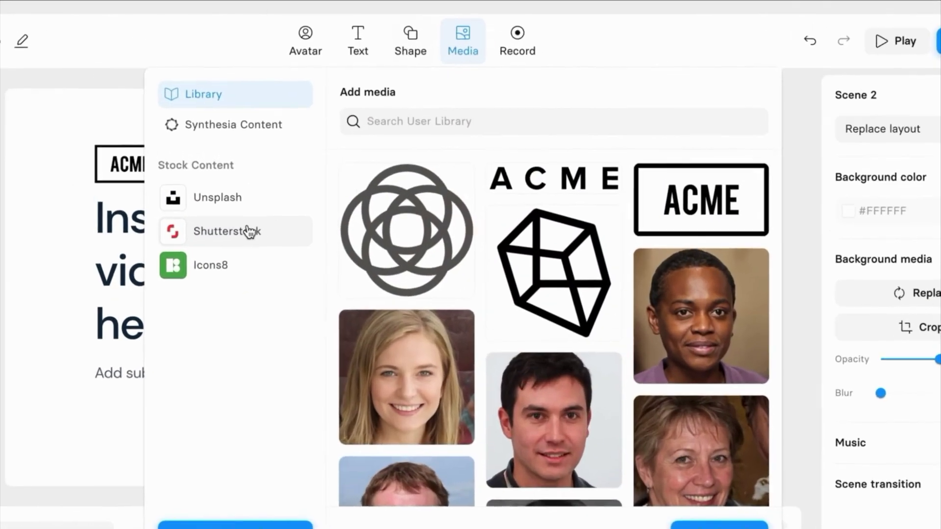
Browse the Shutterstock videos, Unsplash photos and Icons8 icons in the Media library
left_click(348, 171)
left_click(473, 95)
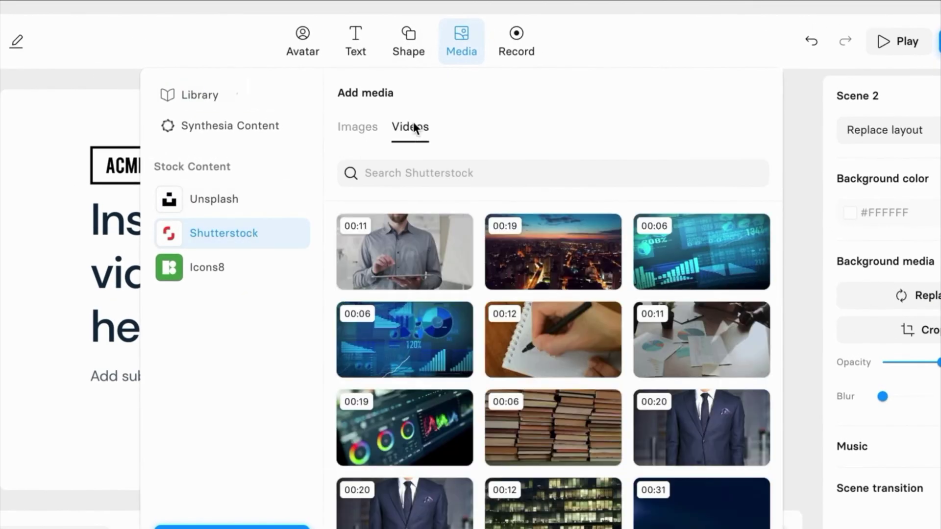
left_click(220, 199)
left_click(224, 268)
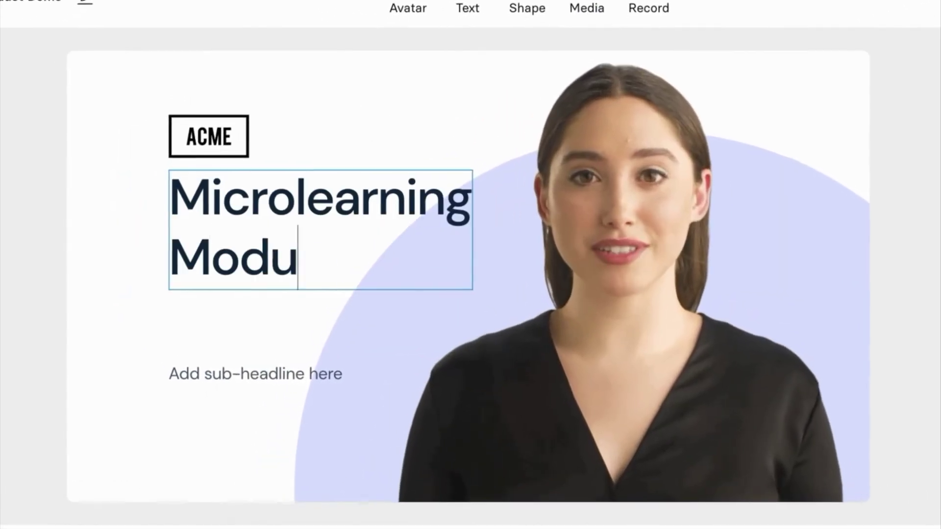
Title the scene 'Microlearning Module' with sub-headline '1. Introduction', and move the logo and title lower
type("learning Modu")
triple_click(283, 373)
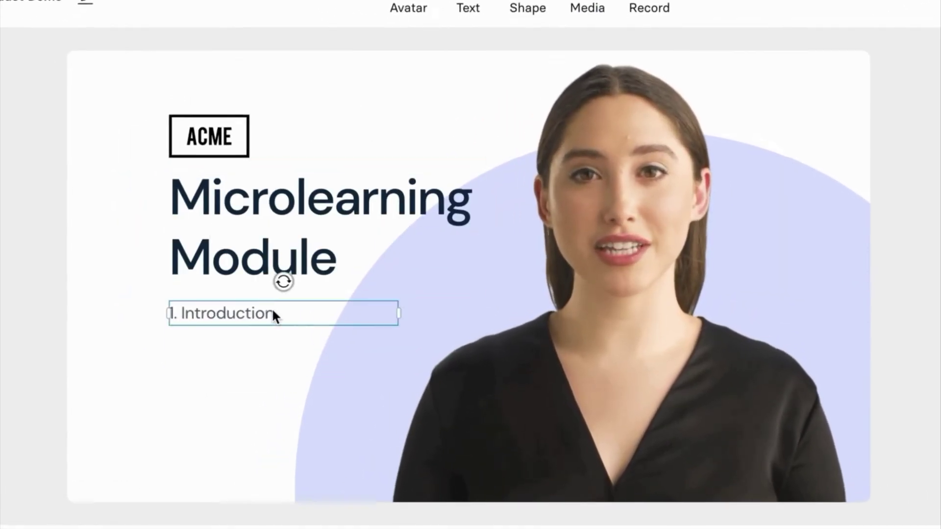
left_click_drag(225, 150, 225, 206)
left_click(120, 259)
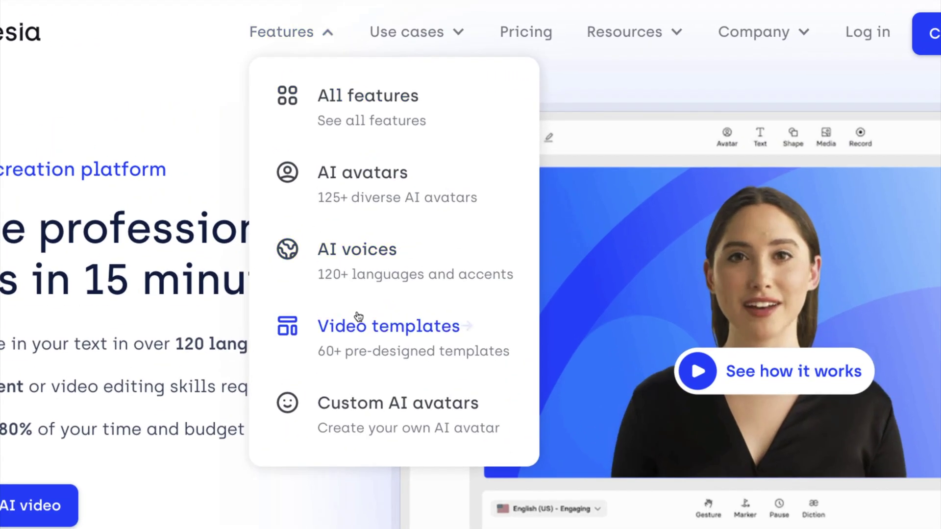
Open the Custom AI avatars feature page
left_click(357, 434)
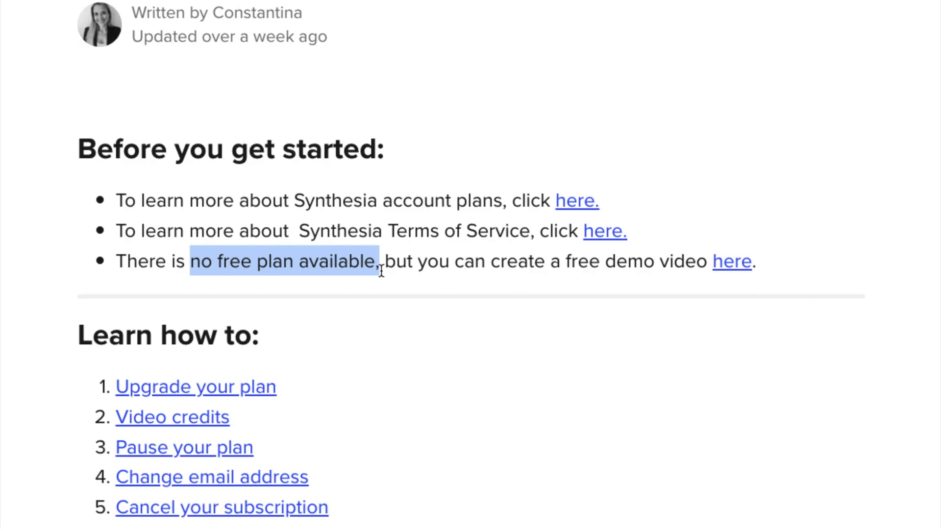
Open the free demo video page, then scroll through the Personal ($30/month) and Enterprise plan features
left_click(732, 263)
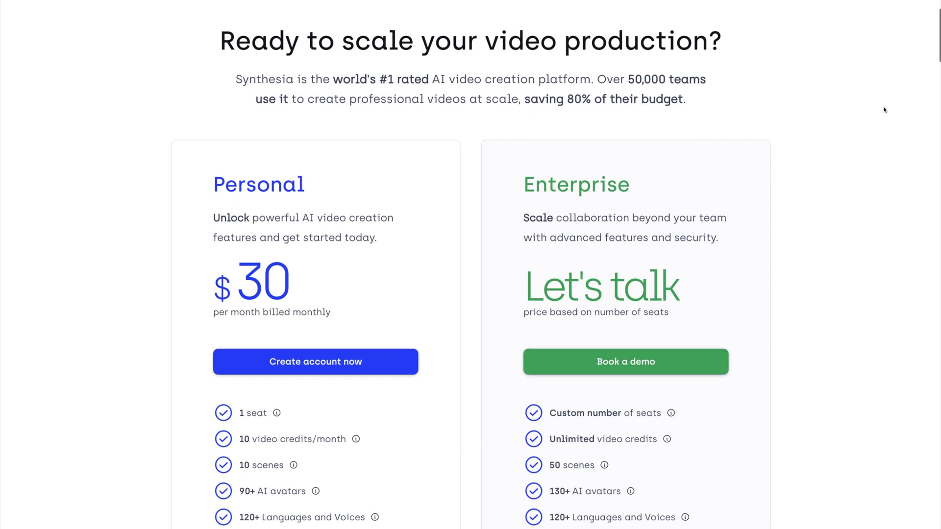
scroll(885, 109, "down", 2)
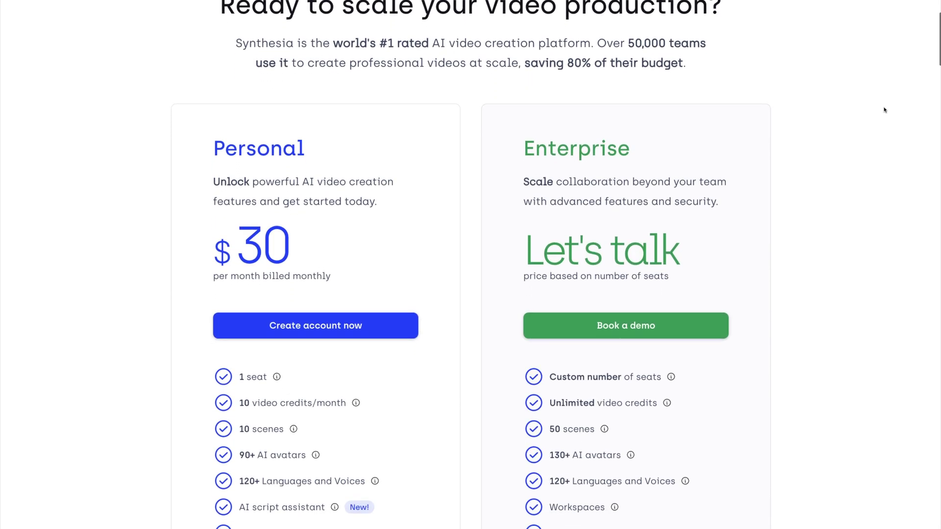
scroll(885, 110, "down", 2)
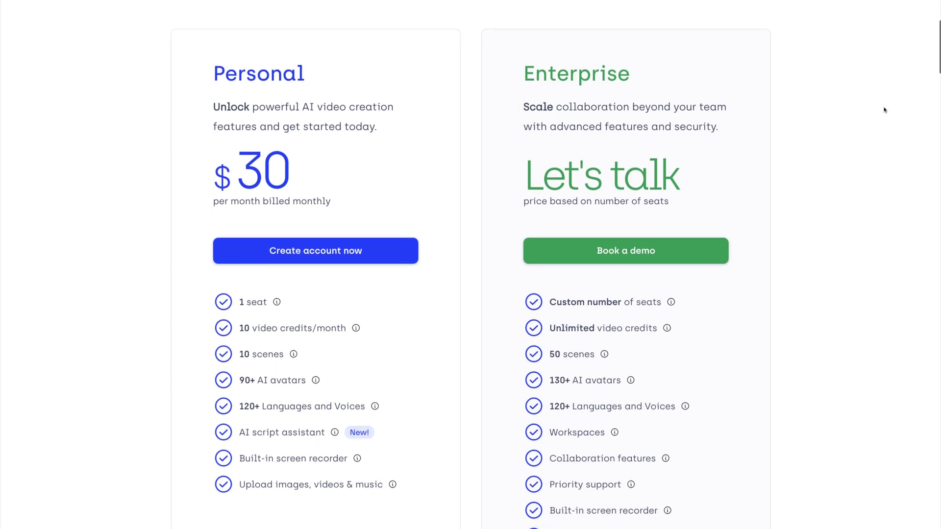
scroll(885, 109, "down", 2)
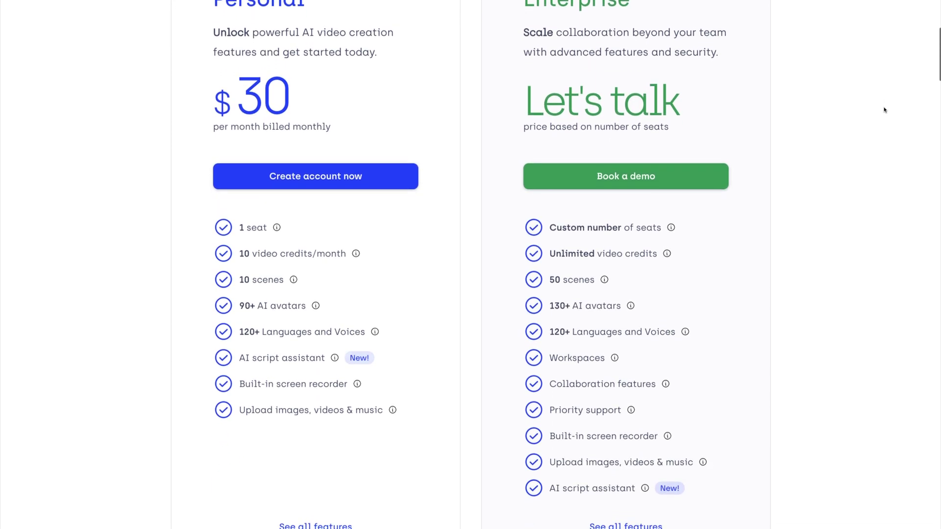
scroll(885, 110, "down", 2)
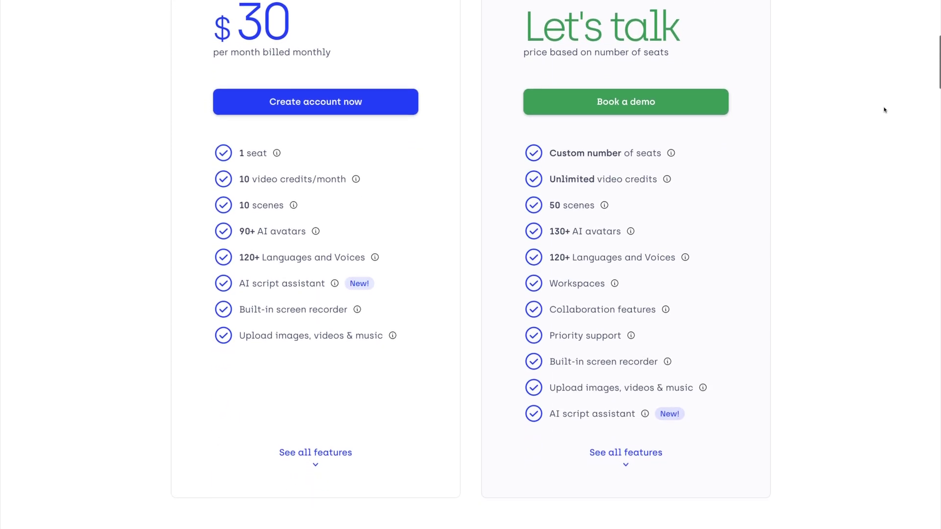